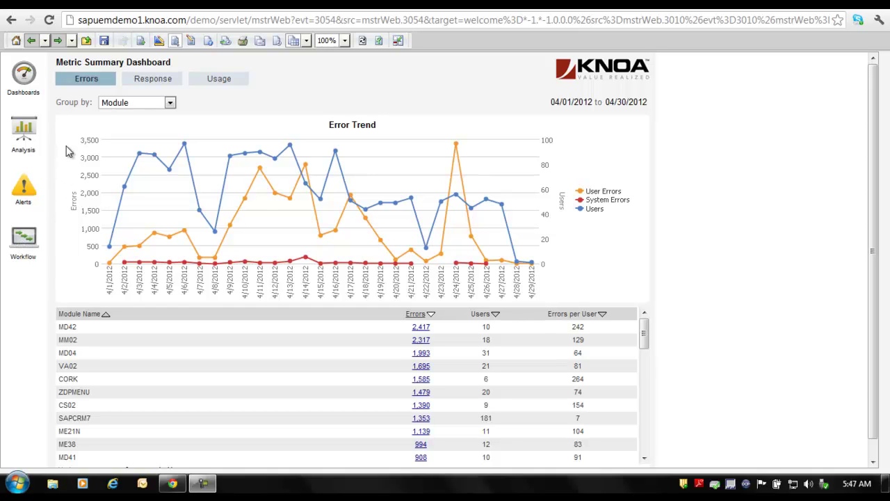
Open the User Support Dashboard from the Dashboards Links menu to view application users' charts.
{"action": "left_click", "coordinate": [21, 80]}
{"action": "mouse_move", "coordinate": [38, 78]}
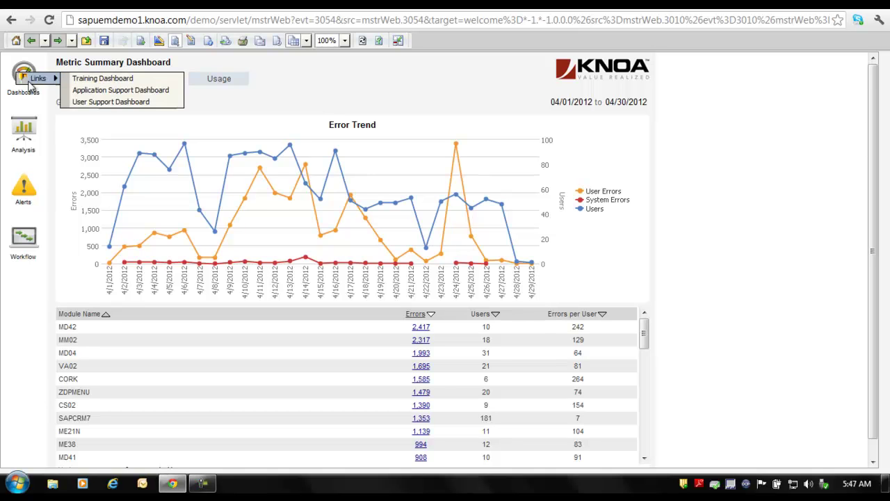
{"action": "left_click", "coordinate": [97, 102]}
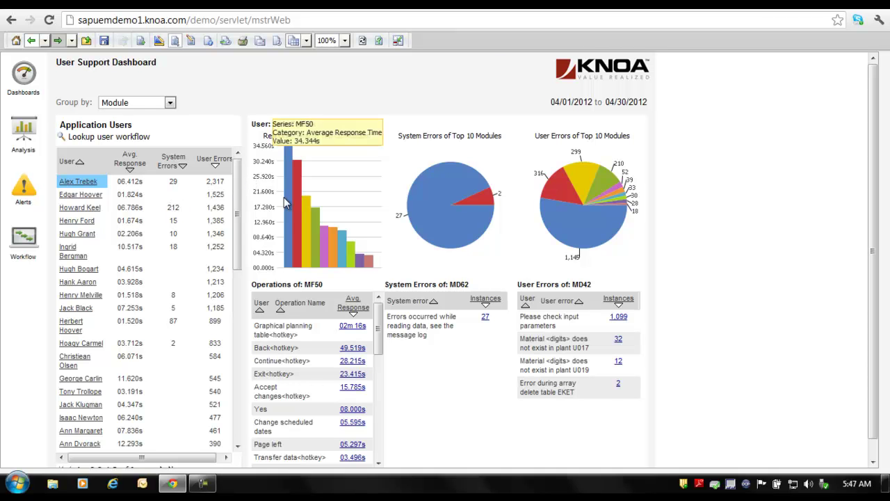
{"action": "mouse_move", "coordinate": [240, 226]}
{"action": "left_mouse_down"}
{"action": "mouse_move", "coordinate": [242, 338]}
{"action": "mouse_move", "coordinate": [241, 221]}
{"action": "left_mouse_up"}
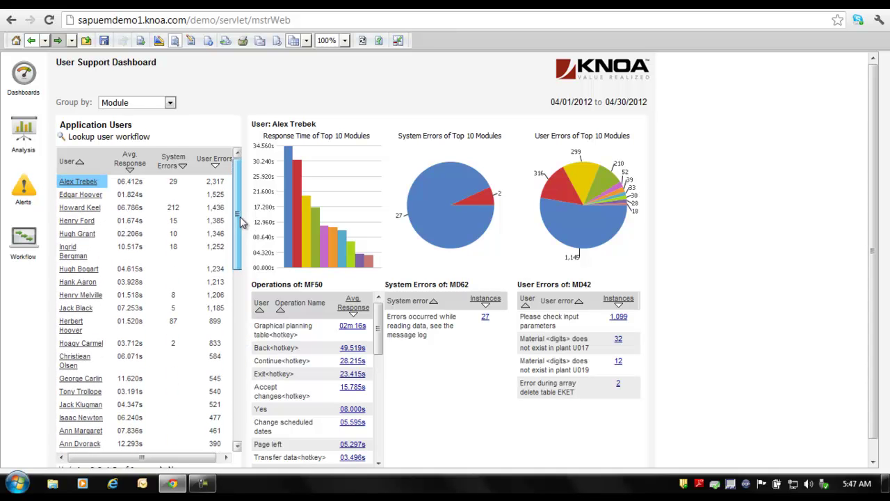
Load another user's response and error charts and list the operations of module ZIAT.
{"action": "left_click", "coordinate": [82, 209]}
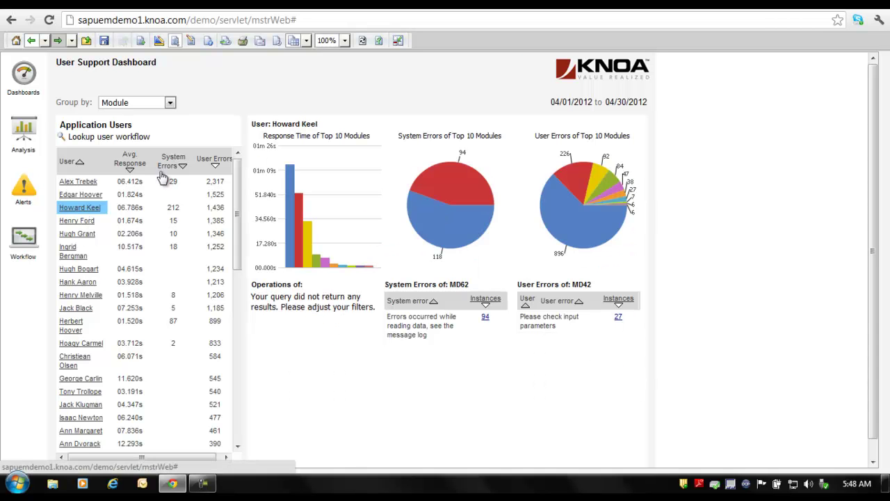
{"action": "mouse_move", "coordinate": [295, 179]}
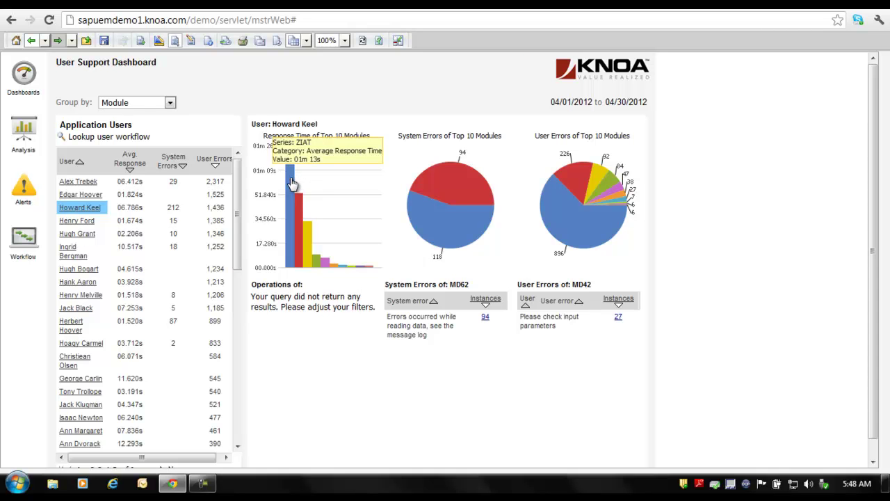
{"action": "left_click", "coordinate": [292, 183]}
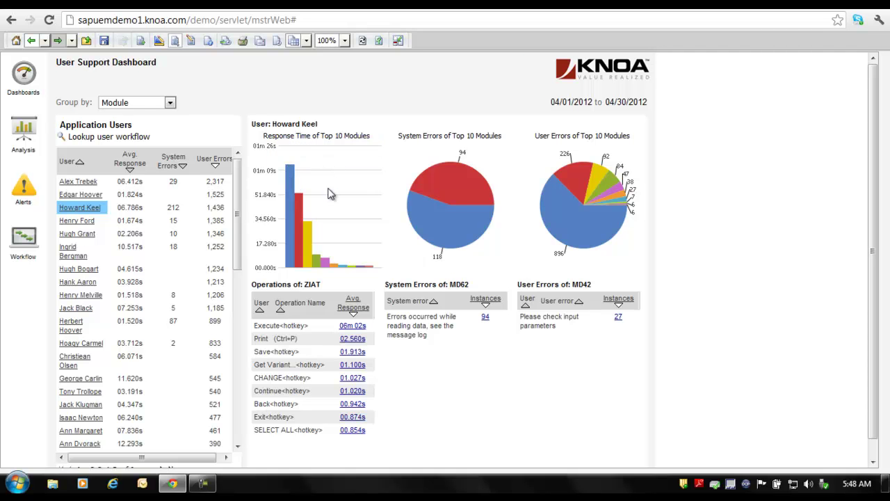
Show user errors for module ZLEO_DRP, led by a rounding-value quantity error with 156 instances.
{"action": "mouse_move", "coordinate": [291, 207]}
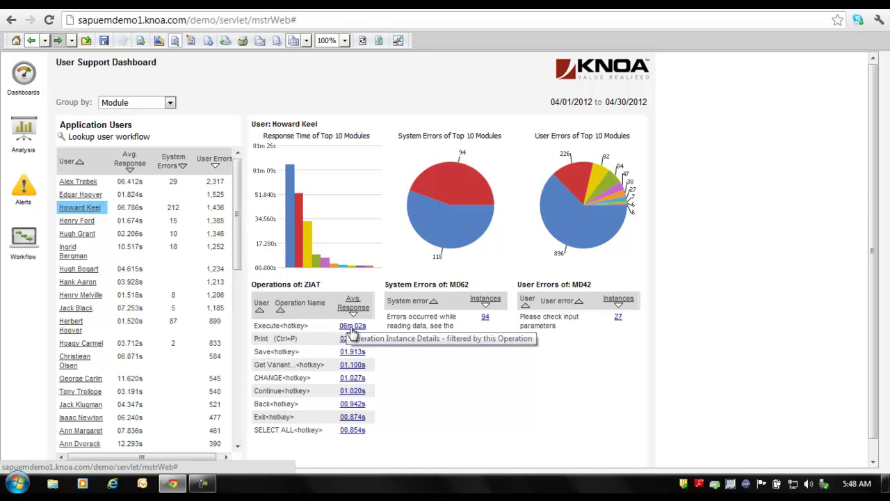
{"action": "mouse_move", "coordinate": [468, 189]}
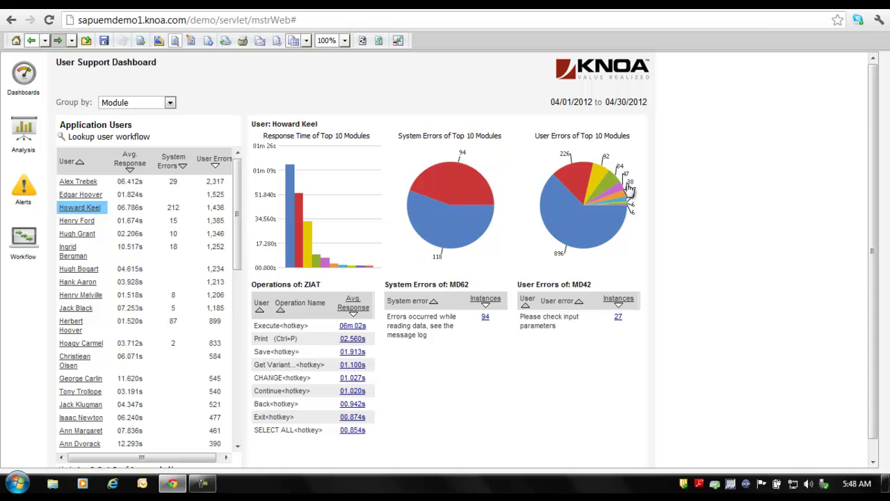
{"action": "left_click", "coordinate": [584, 181]}
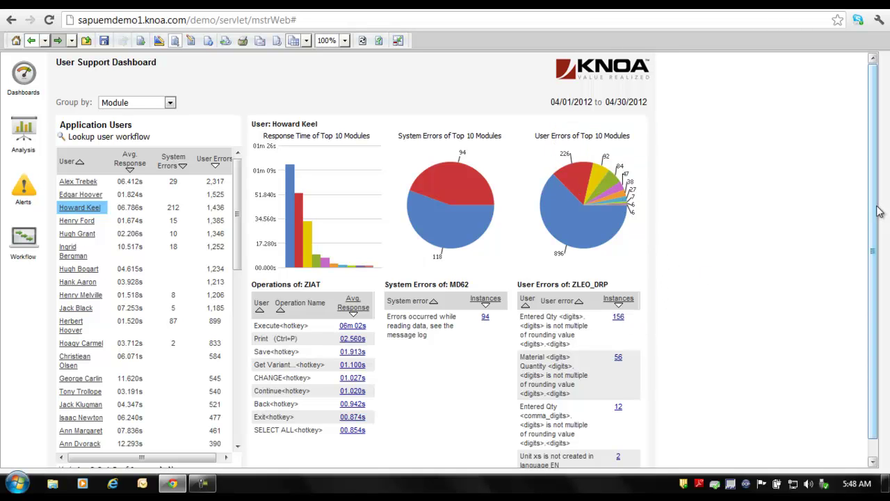
{"action": "left_click_drag", "start_coordinate": [875, 212], "coordinate": [882, 247]}
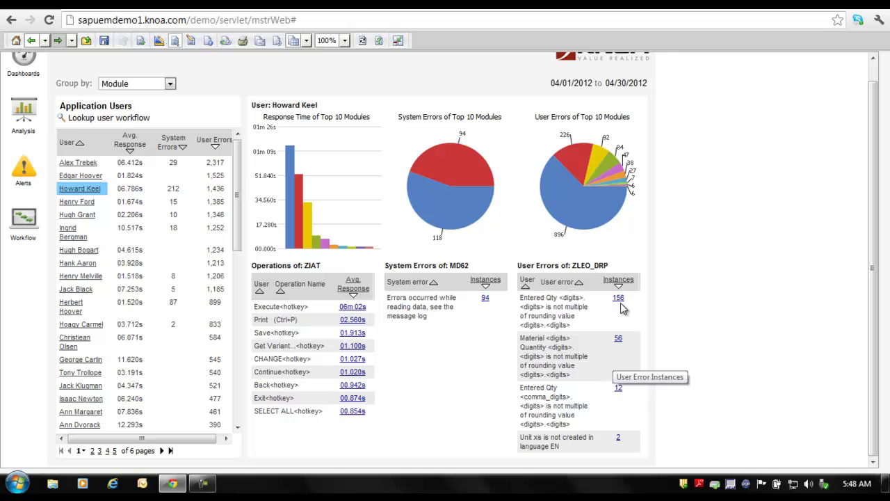
Open Error Analysis from the Analysis Links menu, grouped by message group for April 2012.
{"action": "left_click", "coordinate": [21, 125]}
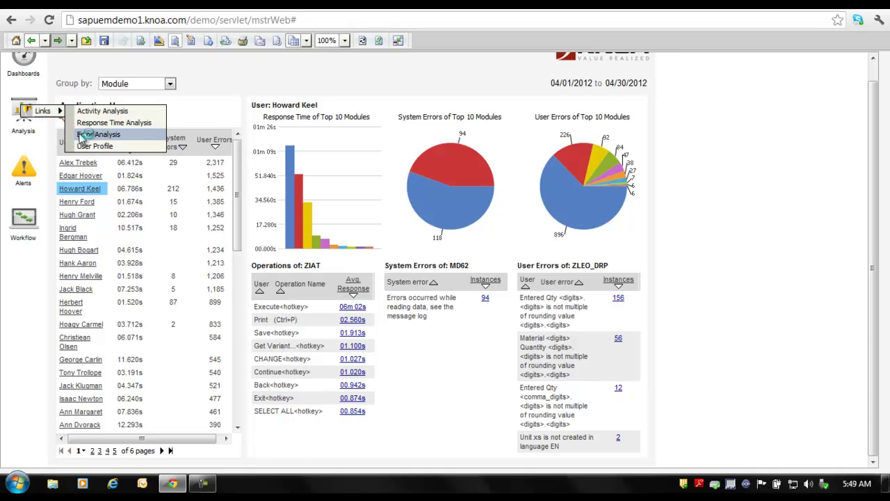
{"action": "left_click", "coordinate": [87, 135]}
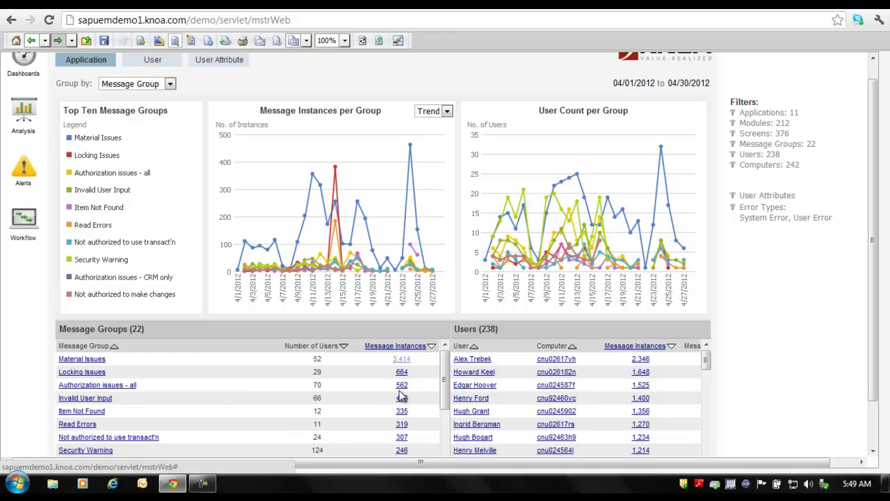
Open the detailed instances of 'Authorization issues - all' and close the prompt and report panels.
{"action": "left_click", "coordinate": [401, 388]}
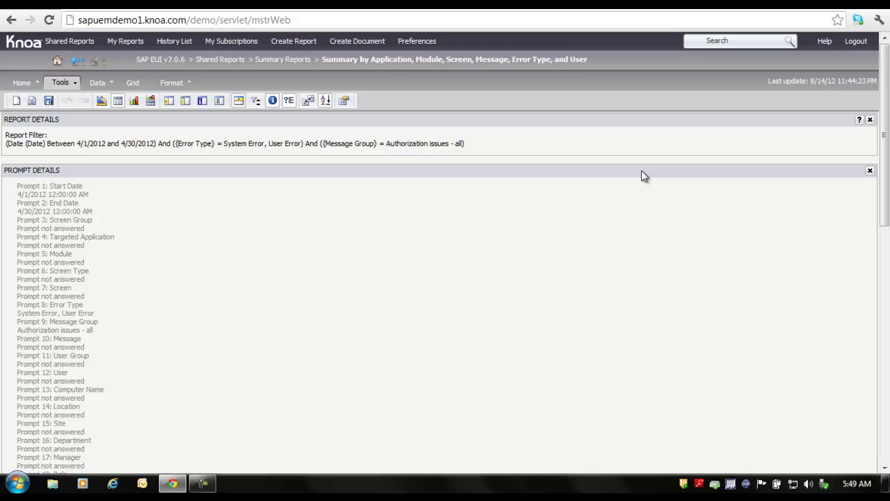
{"action": "left_click", "coordinate": [870, 170]}
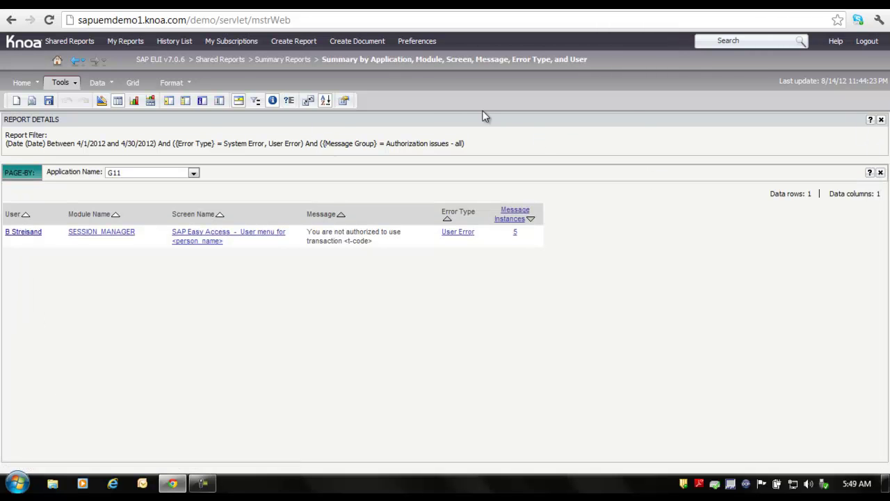
{"action": "left_click", "coordinate": [880, 121]}
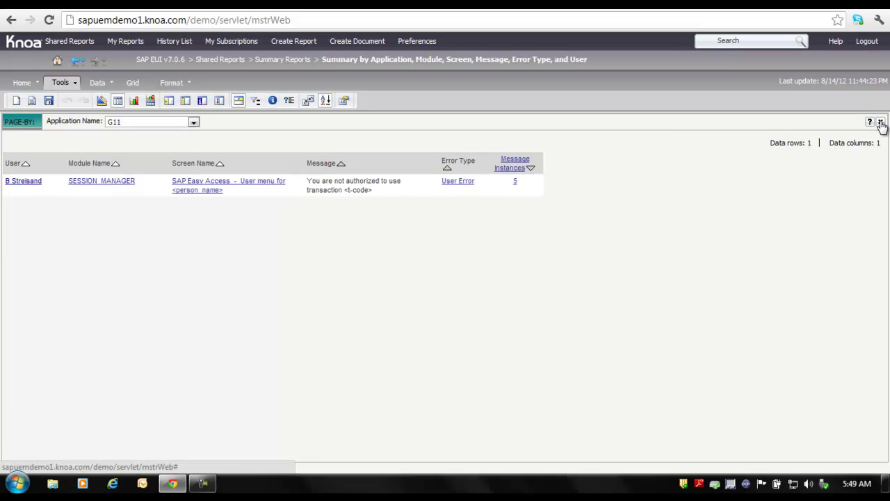
Filter to North America OM - Prod, drill into the 11 instances, and reach the Workflow user summary.
{"action": "left_click", "coordinate": [156, 120]}
{"action": "left_click", "coordinate": [174, 158]}
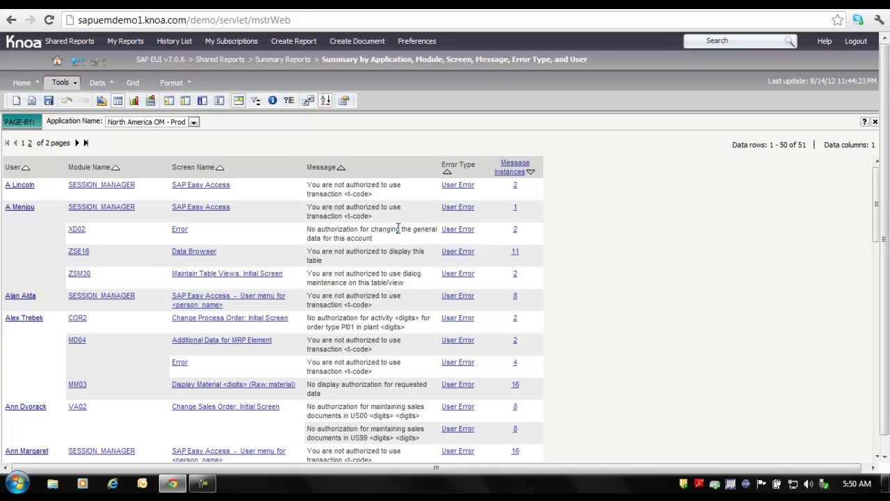
{"action": "left_click", "coordinate": [513, 254]}
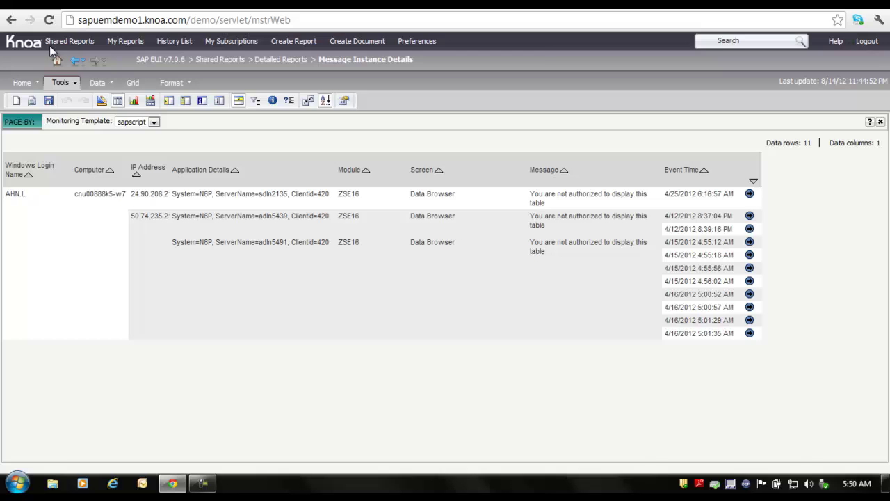
{"action": "left_click", "coordinate": [57, 59]}
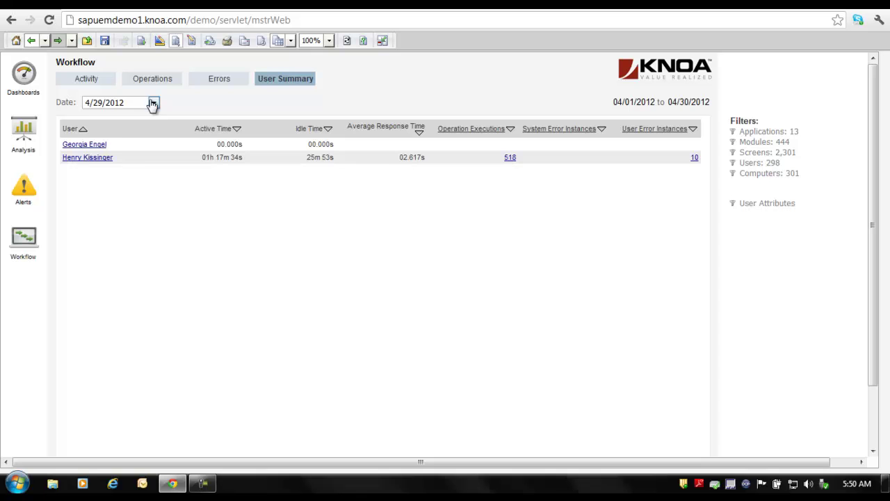
Switch the workflow summary date to 4/17/2012 and open one user's detailed workflow timeline.
{"action": "left_click", "coordinate": [153, 103]}
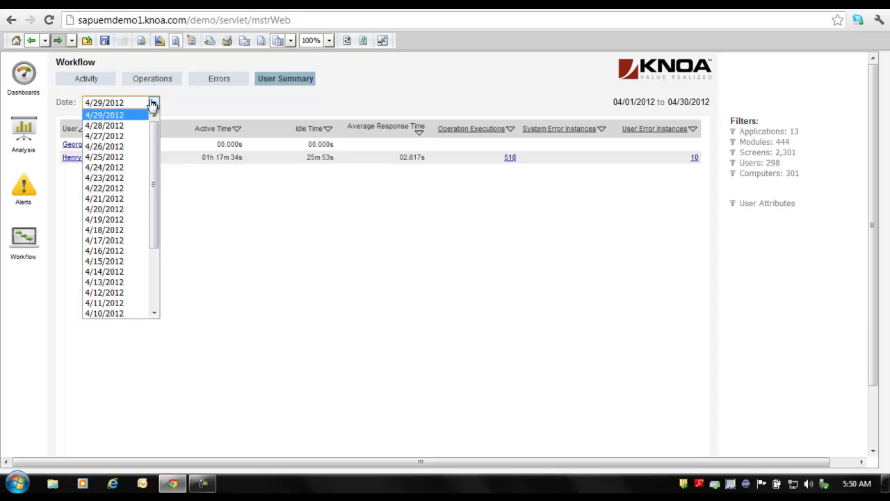
{"action": "left_click", "coordinate": [131, 243]}
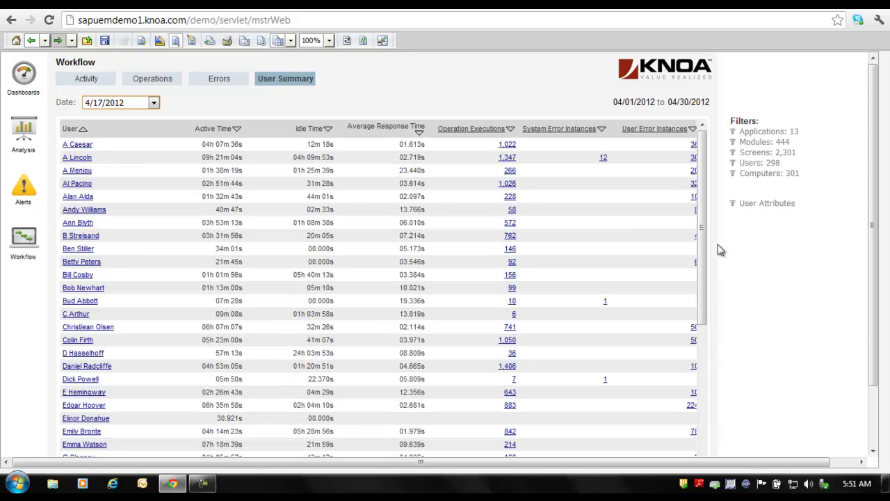
{"action": "left_click_drag", "start_coordinate": [703, 262], "coordinate": [749, 415]}
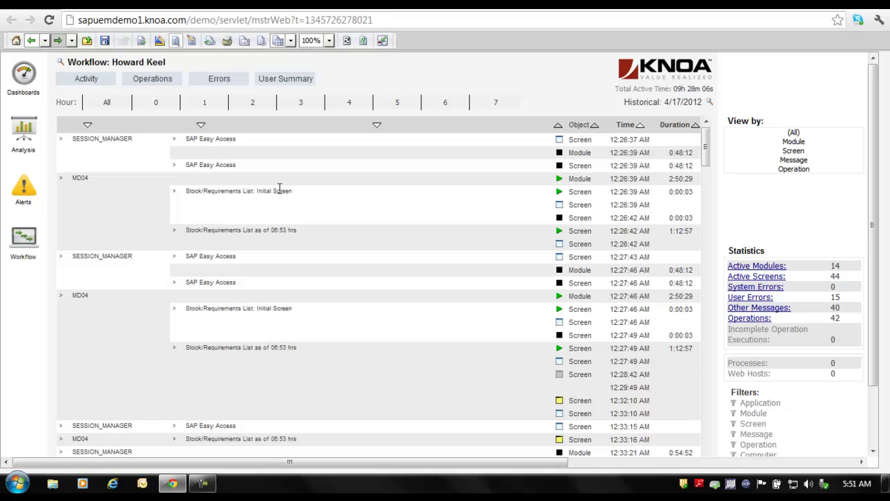
{"action": "mouse_move", "coordinate": [405, 134]}
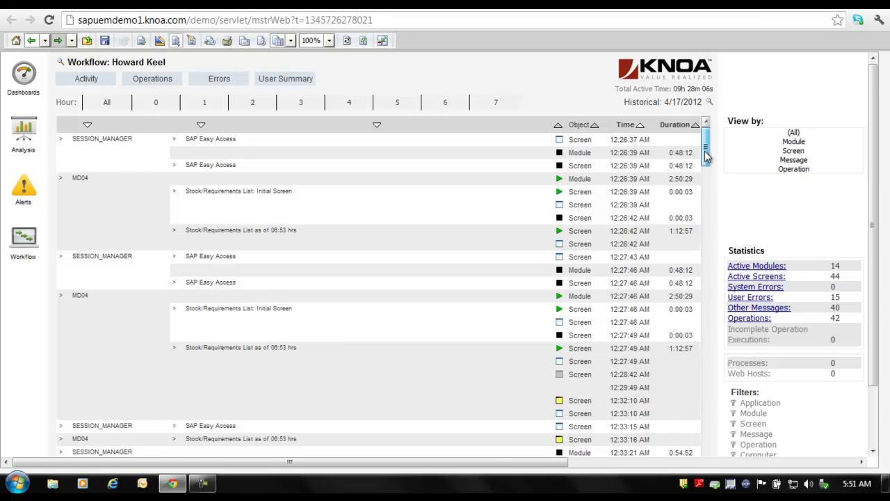
{"action": "scroll", "coordinate": [707, 154], "scroll_direction": "down", "scroll_amount": 1}
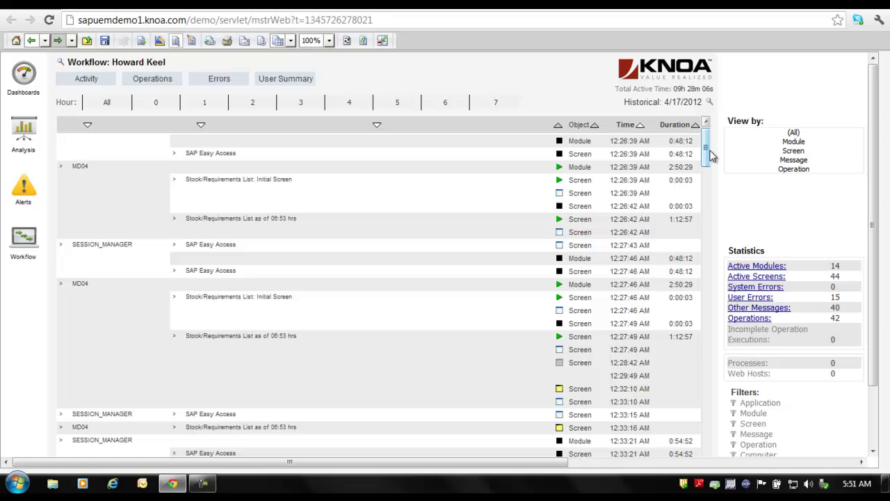
{"action": "scroll", "coordinate": [704, 164], "scroll_direction": "down", "scroll_amount": 1}
{"action": "left_click_drag", "start_coordinate": [705, 164], "coordinate": [716, 196]}
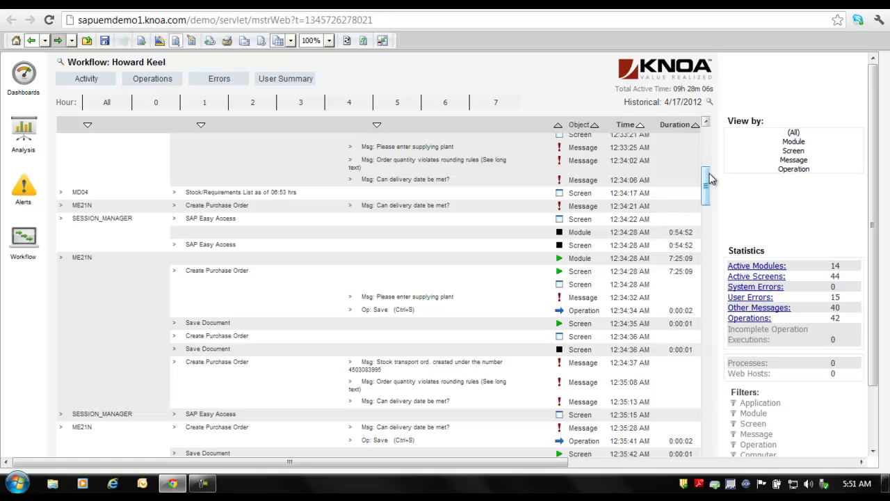
{"action": "left_click_drag", "start_coordinate": [707, 177], "coordinate": [729, 403]}
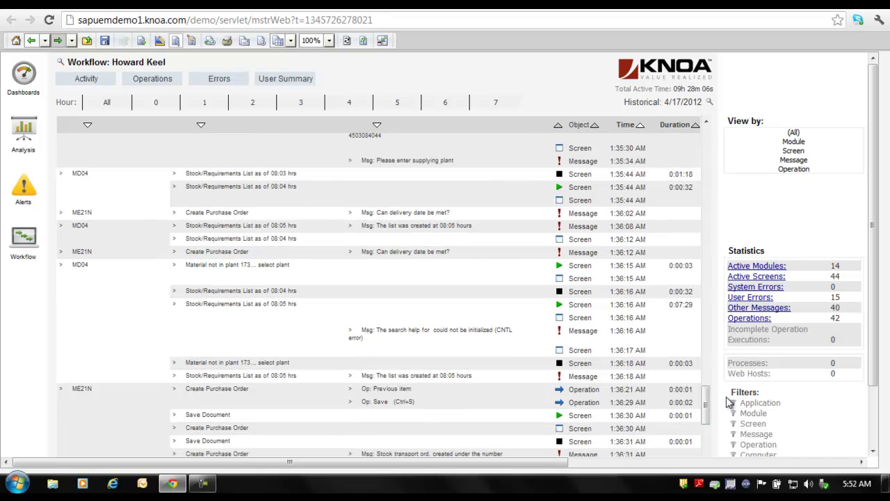
Open the Application Support Dashboard, showing application G11 with module MM03's response times.
{"action": "left_click", "coordinate": [25, 82]}
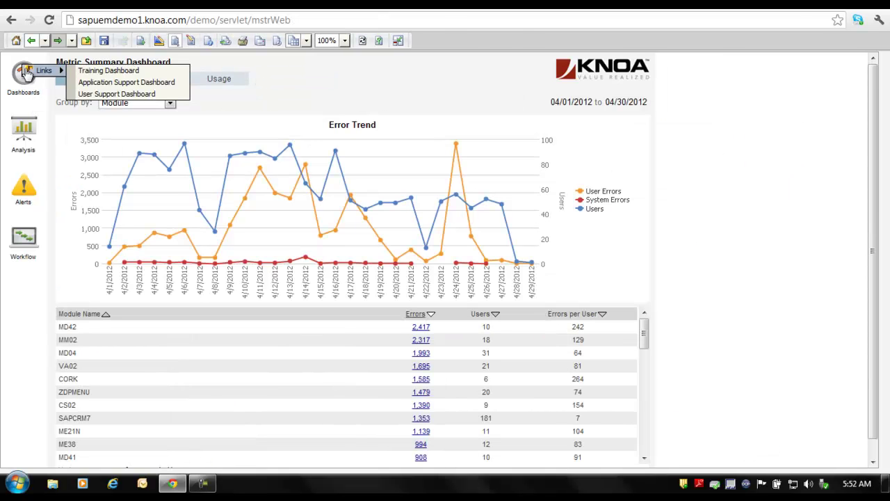
{"action": "left_click", "coordinate": [85, 83]}
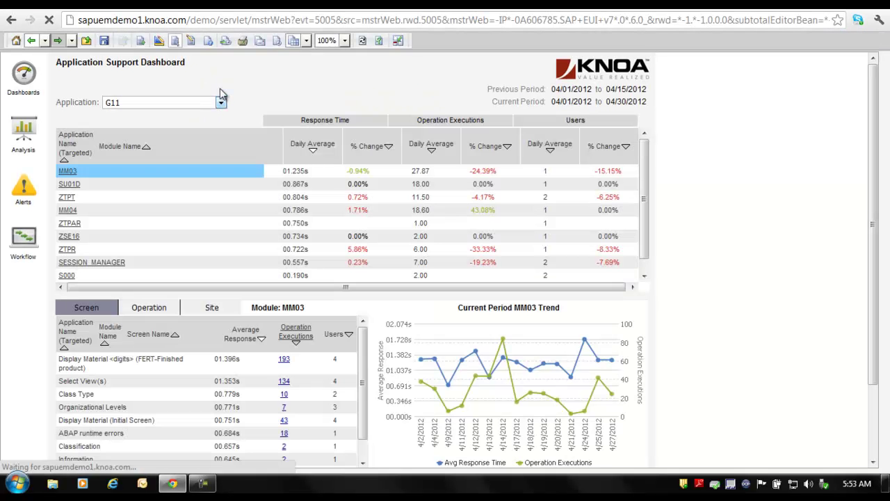
Switch the Application Support Dashboard's application to North America OM - Prod.
{"action": "left_click", "coordinate": [220, 105]}
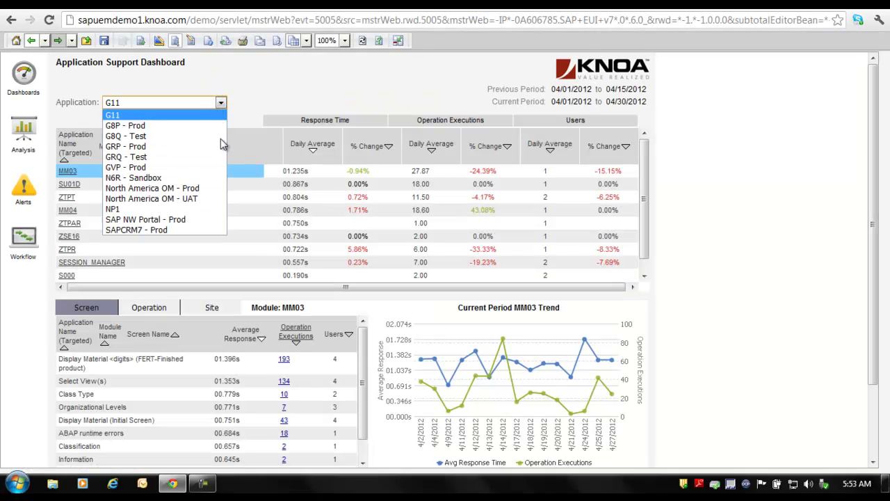
{"action": "left_click", "coordinate": [217, 188]}
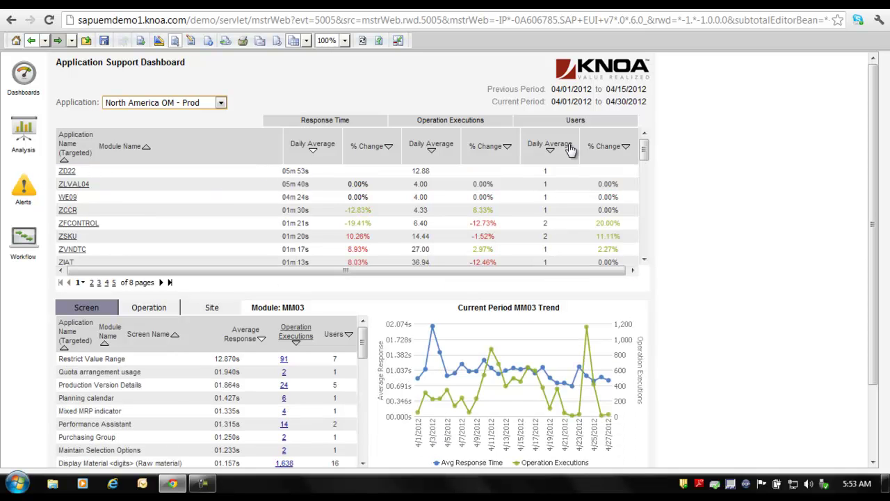
{"action": "mouse_move", "coordinate": [570, 148]}
Scroll the module table and select module ZD28 to show its screen details and April trend.
{"action": "left_click", "coordinate": [645, 152]}
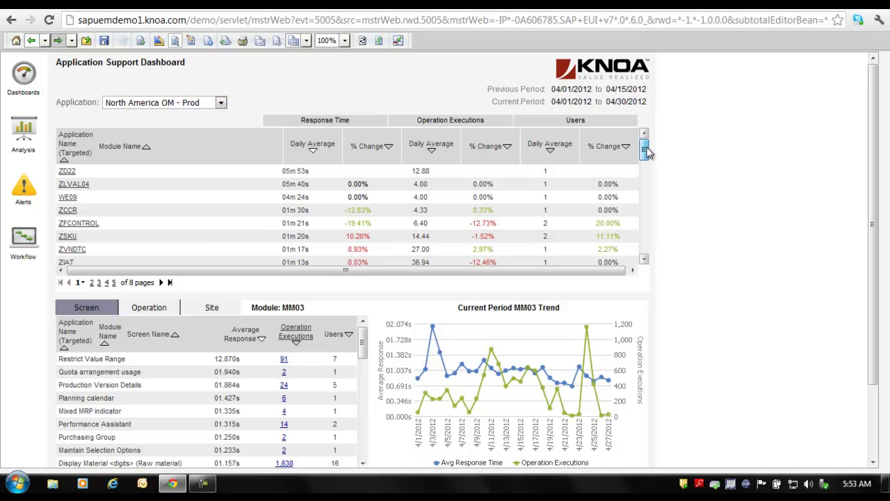
{"action": "left_click_drag", "start_coordinate": [645, 151], "coordinate": [654, 165]}
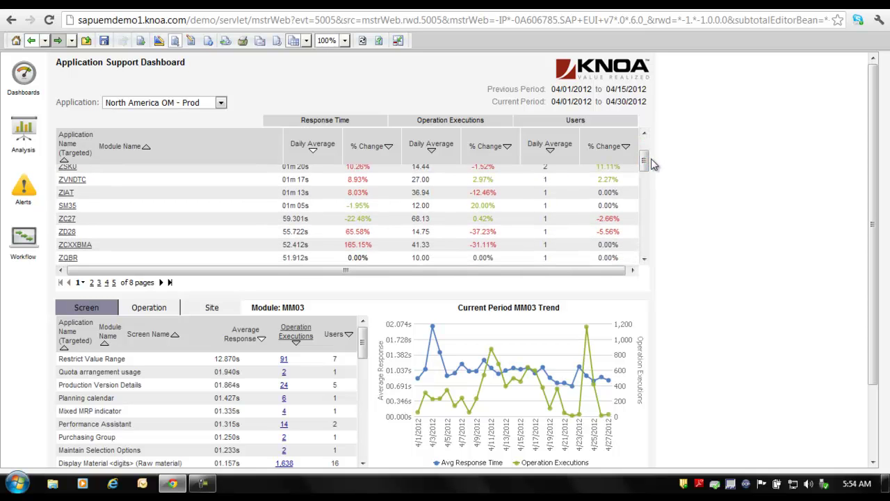
{"action": "left_click", "coordinate": [67, 234]}
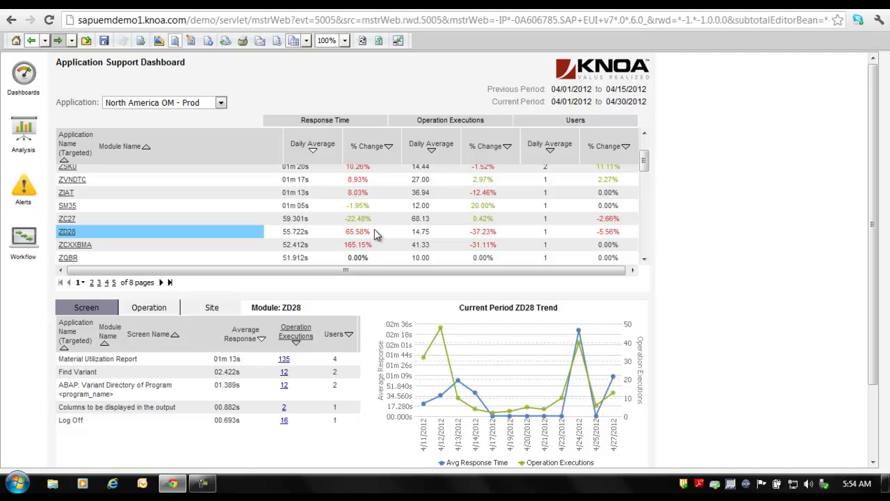
{"action": "left_click", "coordinate": [644, 260]}
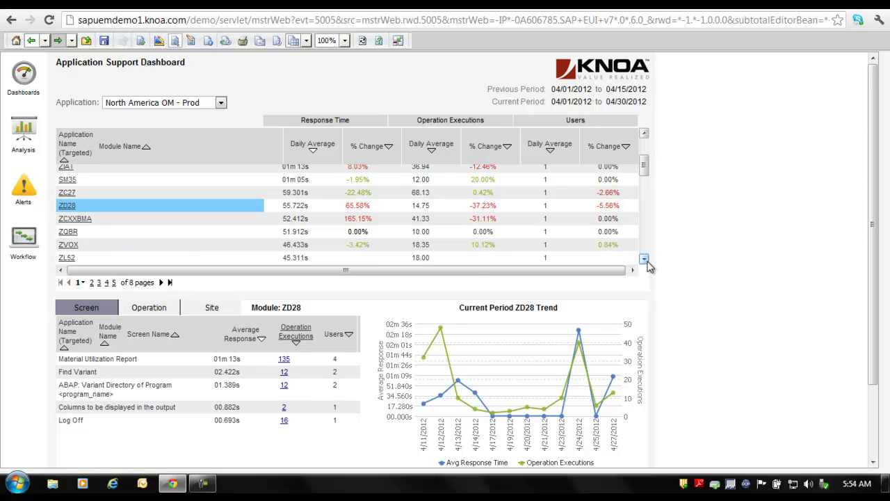
Break module ZD28's details down by Operation, briefly returning to the Screen view in between.
{"action": "left_click", "coordinate": [153, 314]}
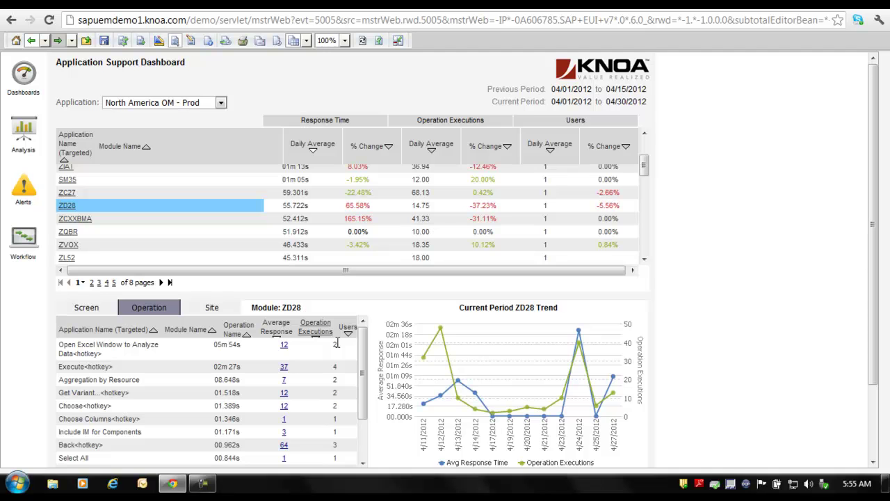
{"action": "left_click", "coordinate": [88, 307]}
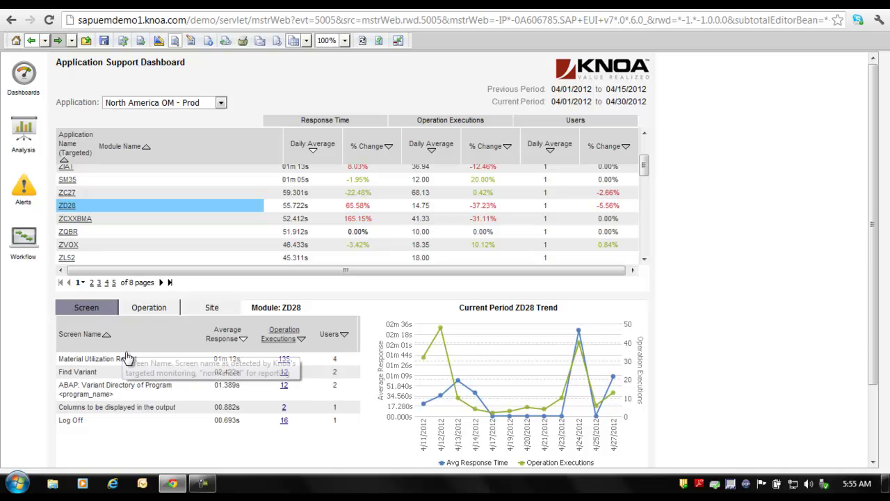
{"action": "left_click", "coordinate": [151, 315]}
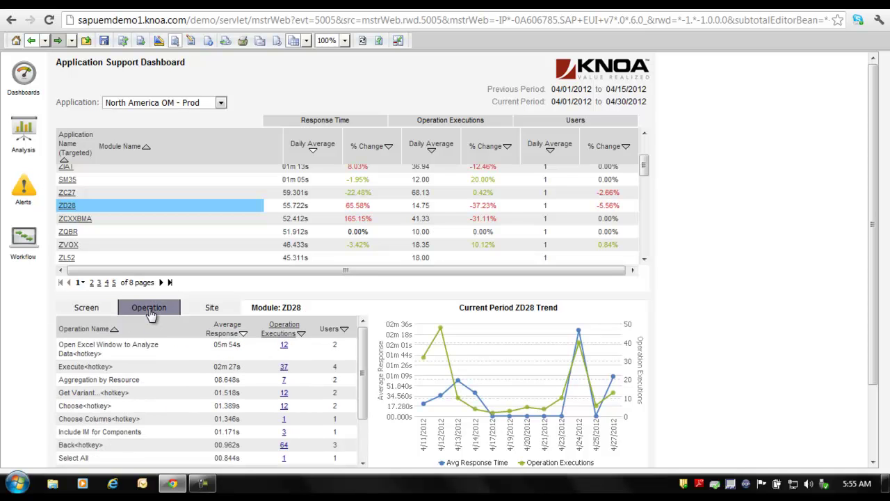
Break module ZD28's details down by site: Jacksonville, San Antonio, Cincinnati and Houston.
{"action": "left_click", "coordinate": [212, 310]}
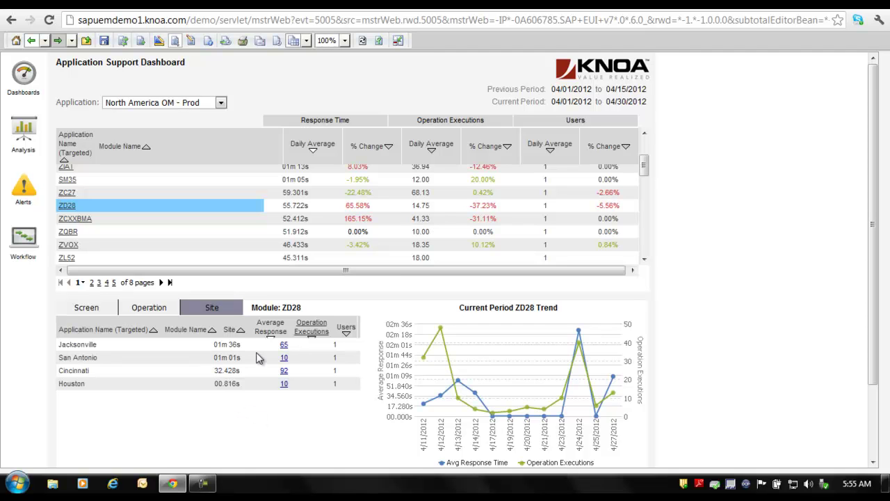
{"action": "mouse_move", "coordinate": [282, 334]}
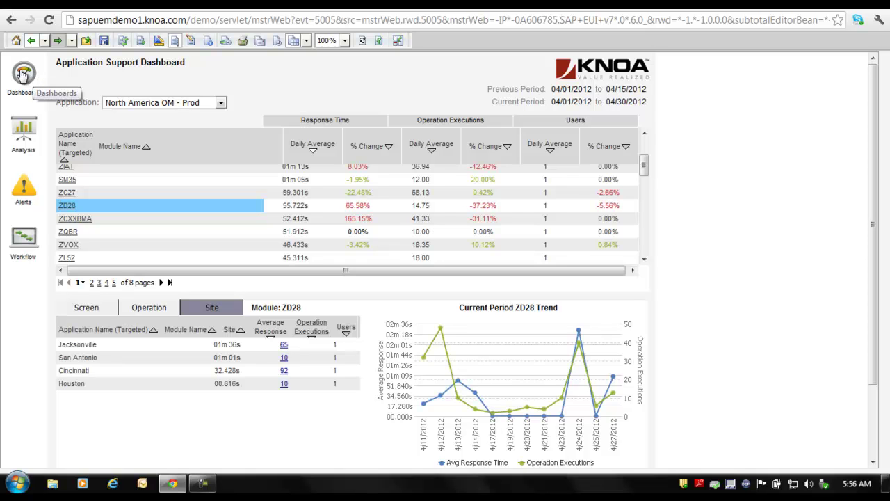
Switch to the Training Dashboard from the Dashboards links list.
{"action": "left_click", "coordinate": [23, 74]}
{"action": "mouse_move", "coordinate": [35, 73]}
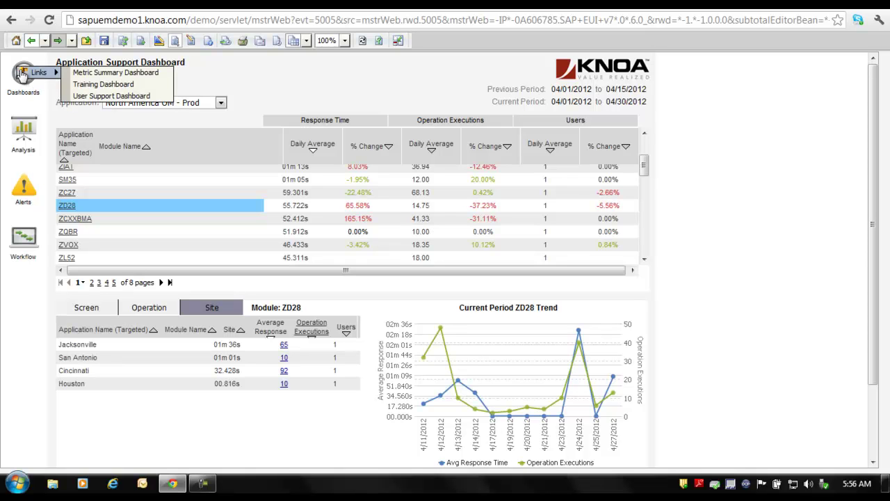
{"action": "left_click", "coordinate": [82, 86]}
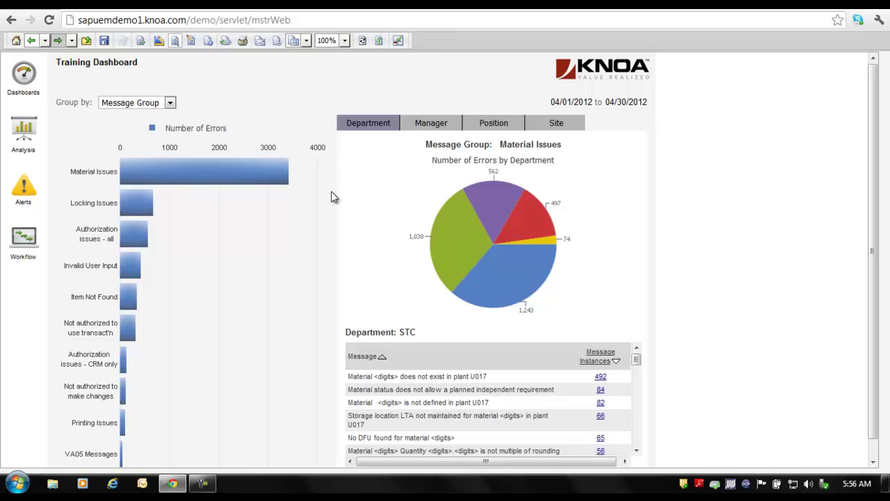
Show the Invalid User Input bar's errors by department in the pie, listing STC's messages.
{"action": "mouse_move", "coordinate": [138, 278]}
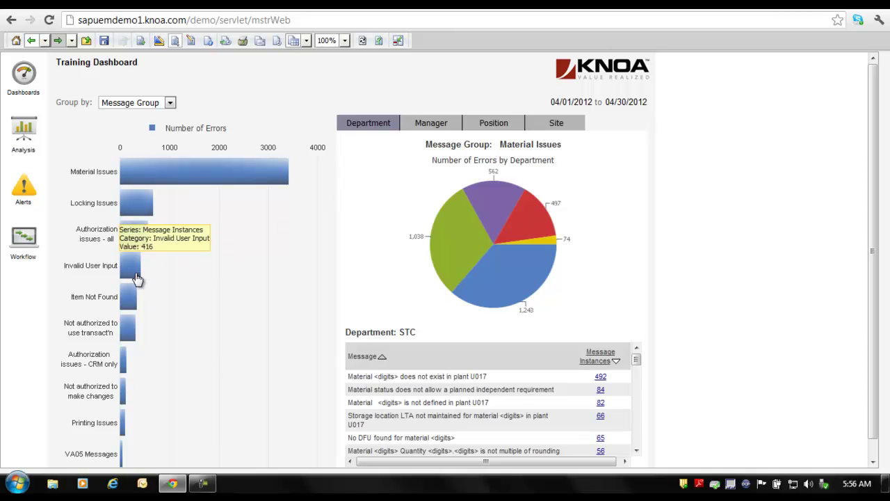
{"action": "left_click", "coordinate": [134, 274]}
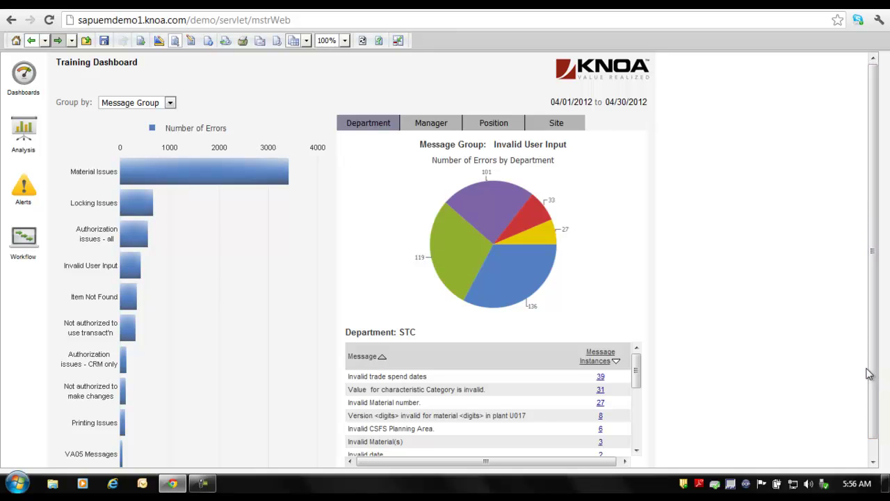
{"action": "left_click_drag", "start_coordinate": [875, 372], "coordinate": [878, 402]}
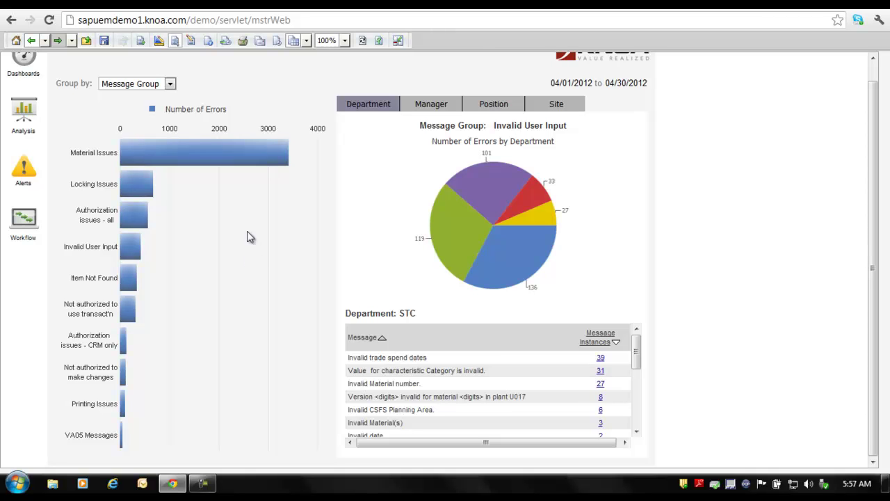
{"action": "left_click", "coordinate": [128, 249]}
{"action": "mouse_move", "coordinate": [497, 290]}
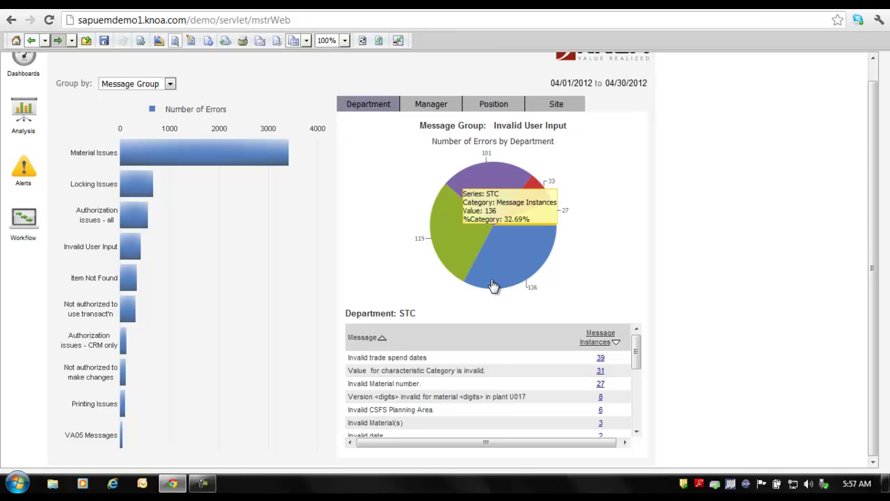
{"action": "mouse_move", "coordinate": [460, 268]}
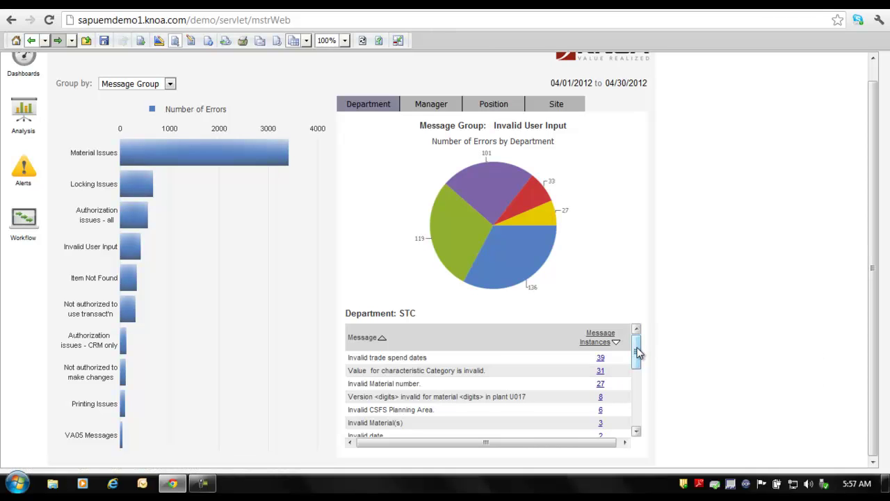
{"action": "mouse_move", "coordinate": [638, 353]}
{"action": "left_mouse_down"}
{"action": "mouse_move", "coordinate": [635, 375]}
{"action": "mouse_move", "coordinate": [637, 350]}
{"action": "left_mouse_up"}
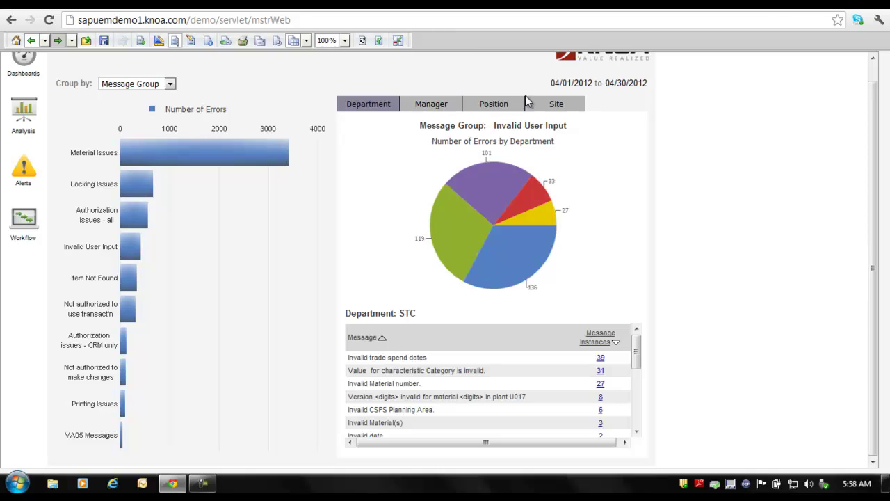
Break the pie down by Site and list messages for Wilkes Barre, then Chicago.
{"action": "left_click", "coordinate": [549, 104]}
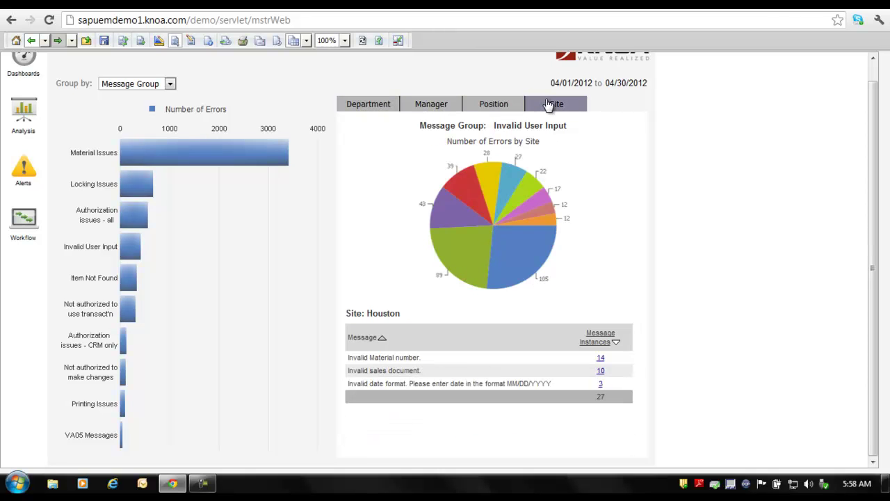
{"action": "left_click", "coordinate": [513, 260]}
{"action": "mouse_move", "coordinate": [468, 268]}
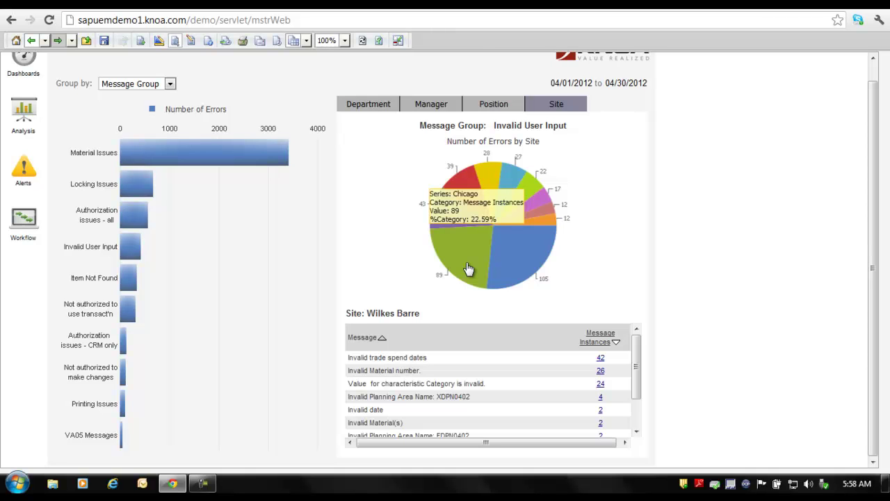
{"action": "left_click", "coordinate": [468, 268]}
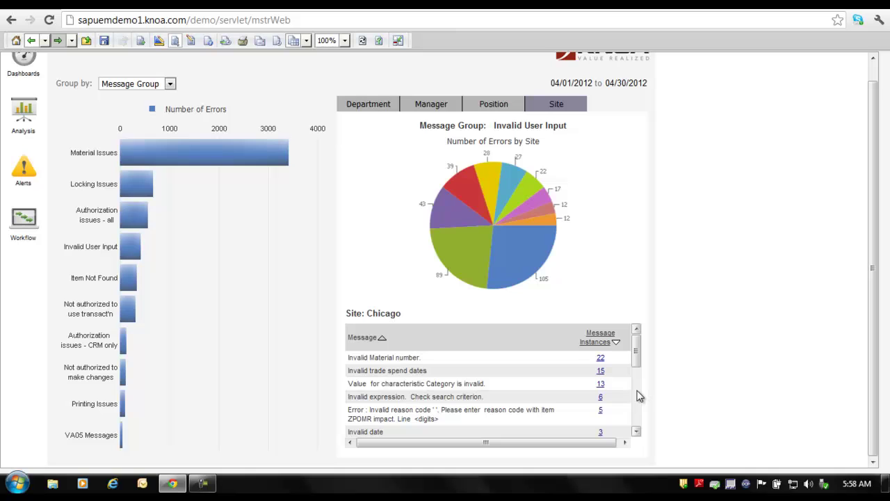
{"action": "mouse_move", "coordinate": [526, 261]}
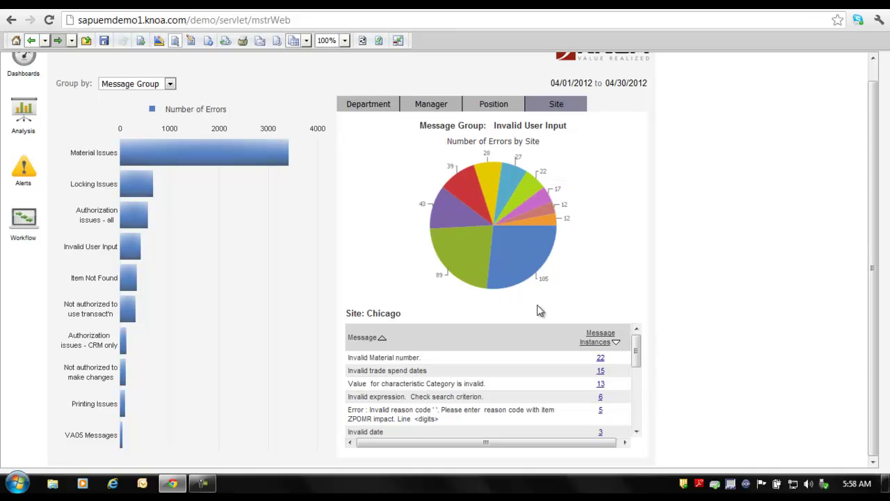